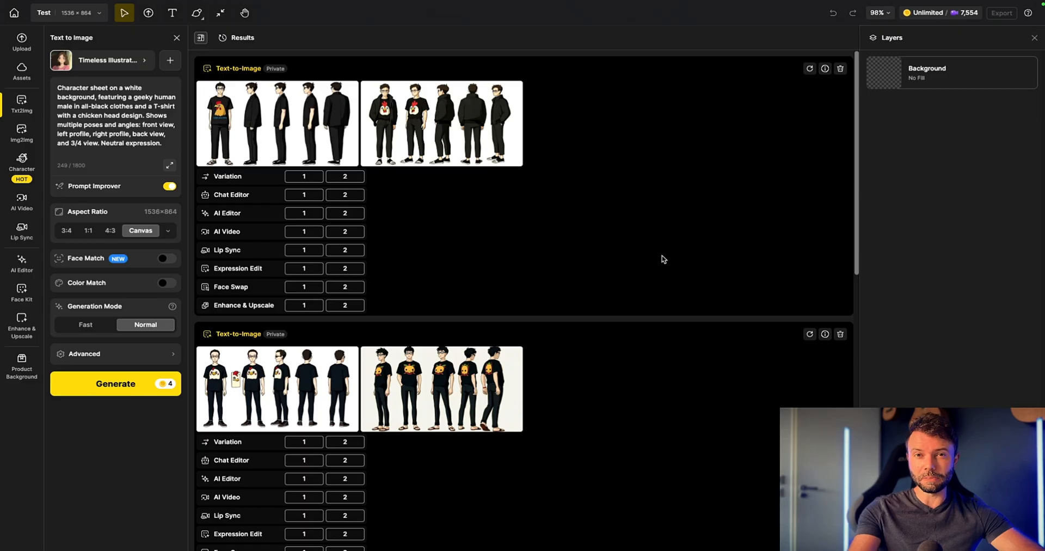
Step: Compare the generated character sheets, preview the second sheet of the newest Text-to-Image result and download it
scroll(659, 269, "down", 8)
scroll(656, 280, "up", 5)
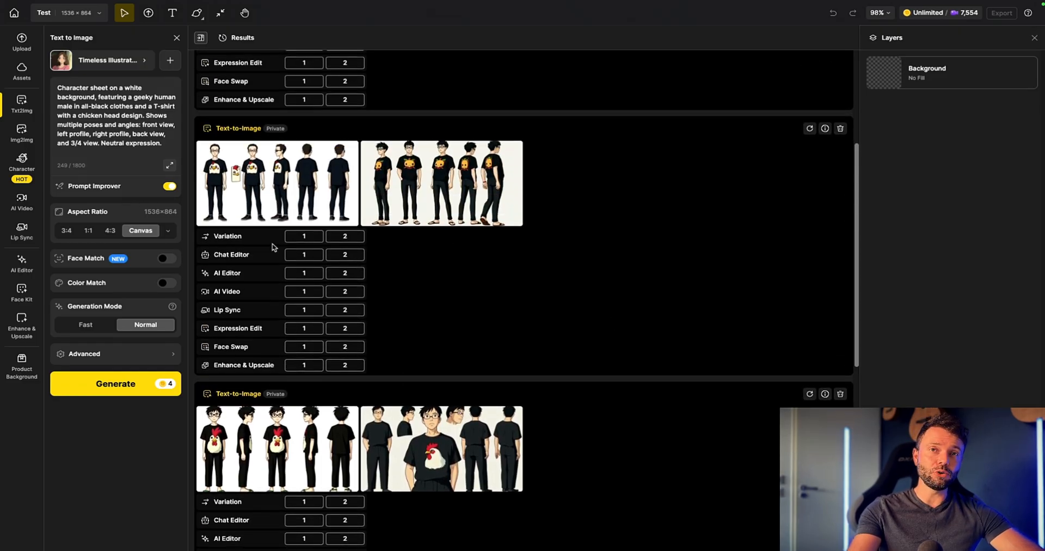
scroll(442, 326, "up", 4)
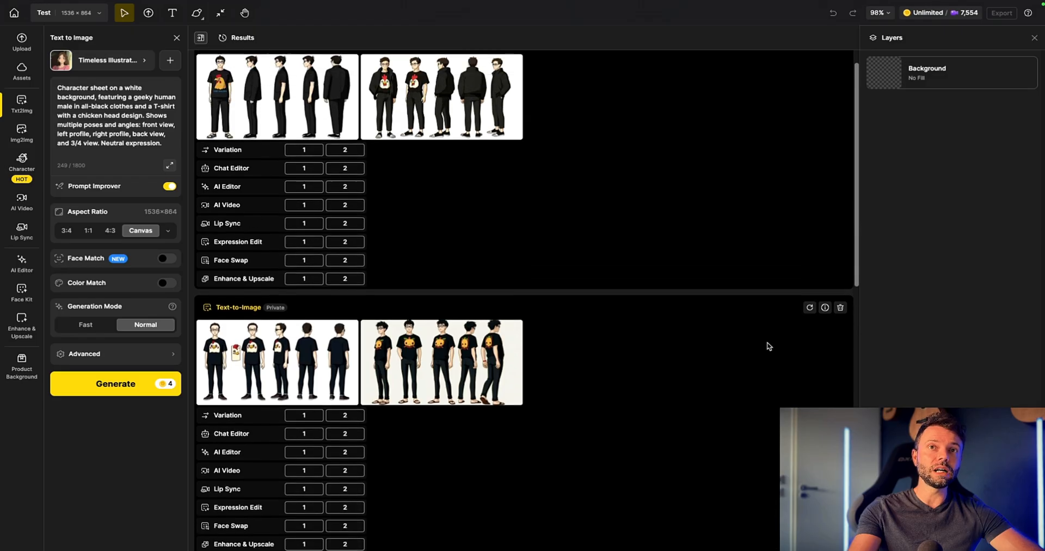
scroll(769, 347, "up", 1)
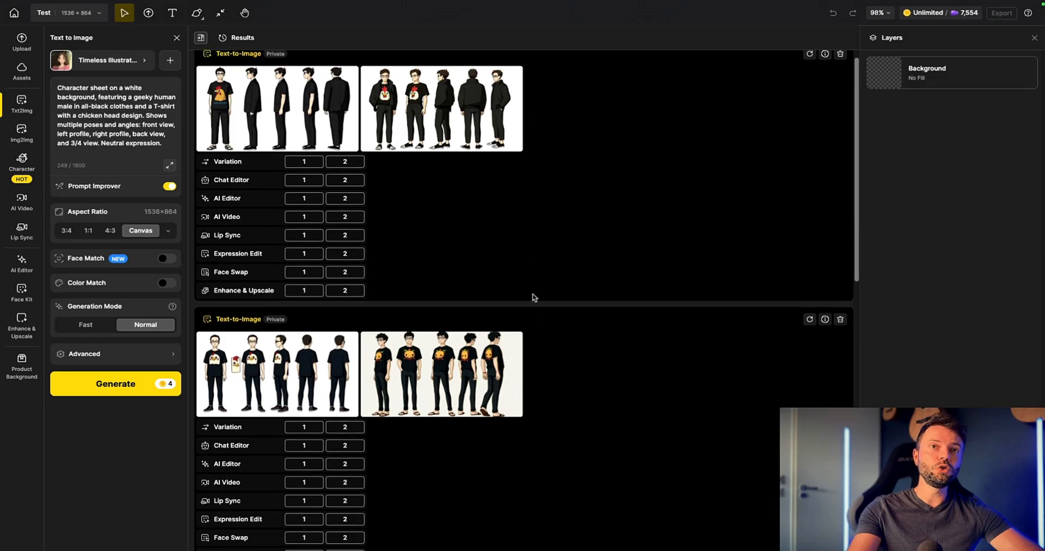
left_click(483, 114)
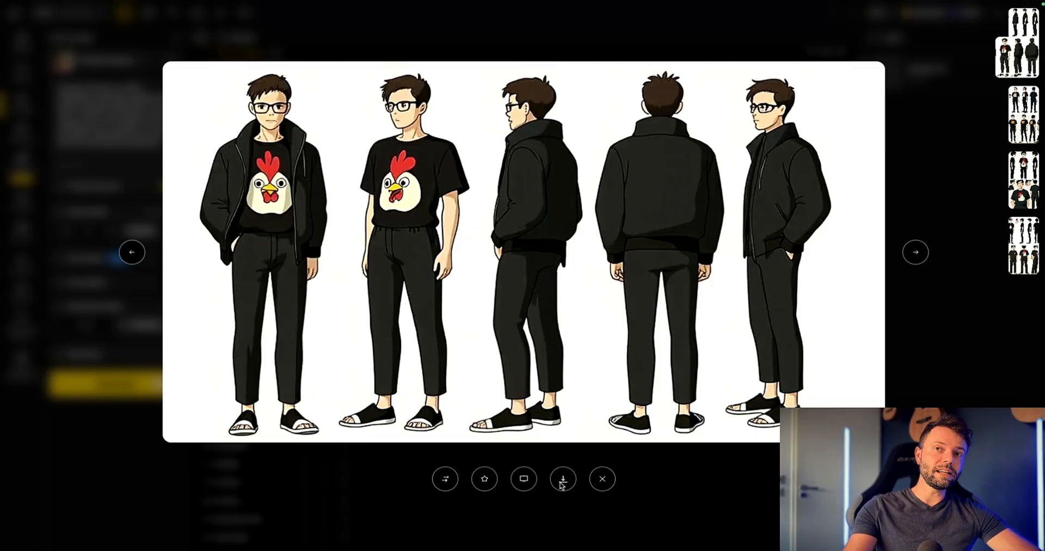
left_click(563, 480)
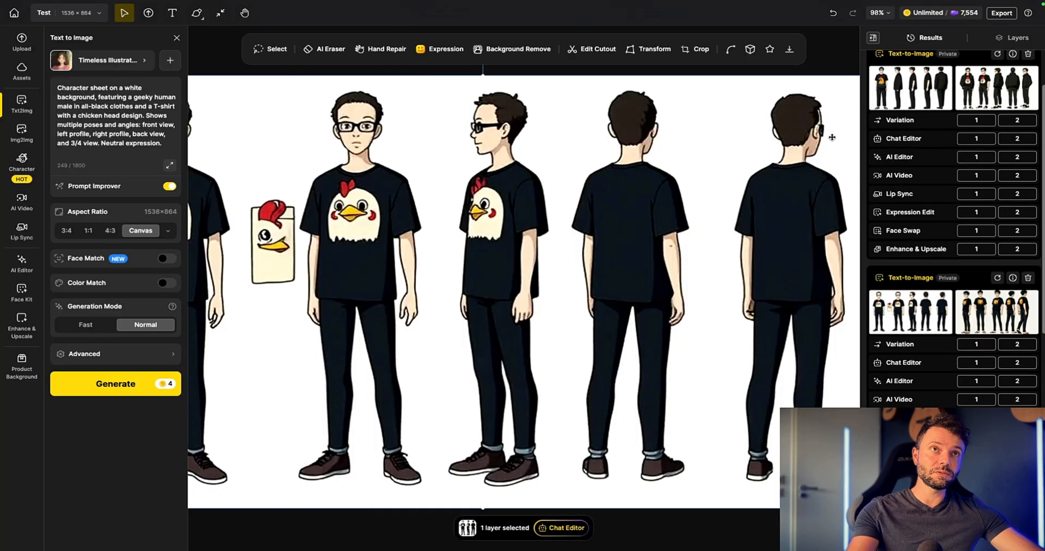
Step: Try to lasso the chicken-head card between the first two figures with the AI Eraser
scroll(740, 127, "down", 5)
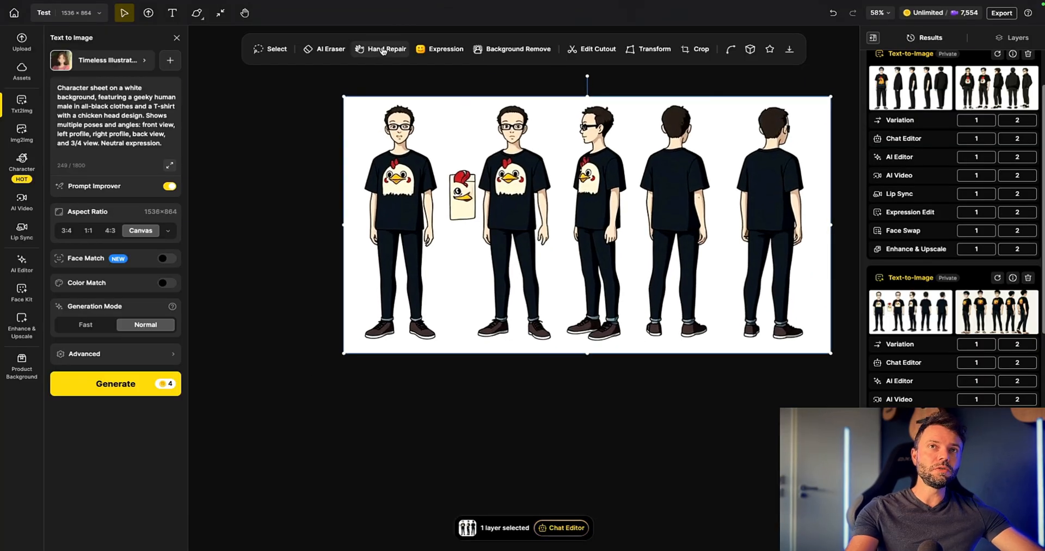
left_click(326, 49)
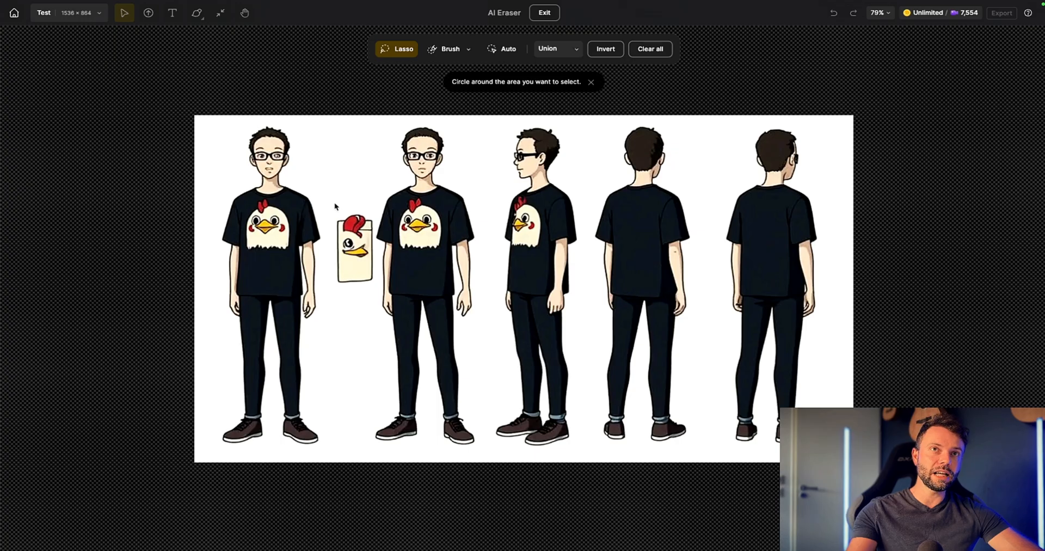
mouse_move(331, 214)
left_mouse_down()
mouse_move(338, 282)
mouse_move(379, 289)
mouse_move(325, 240)
mouse_move(356, 211)
mouse_move(374, 246)
left_mouse_up()
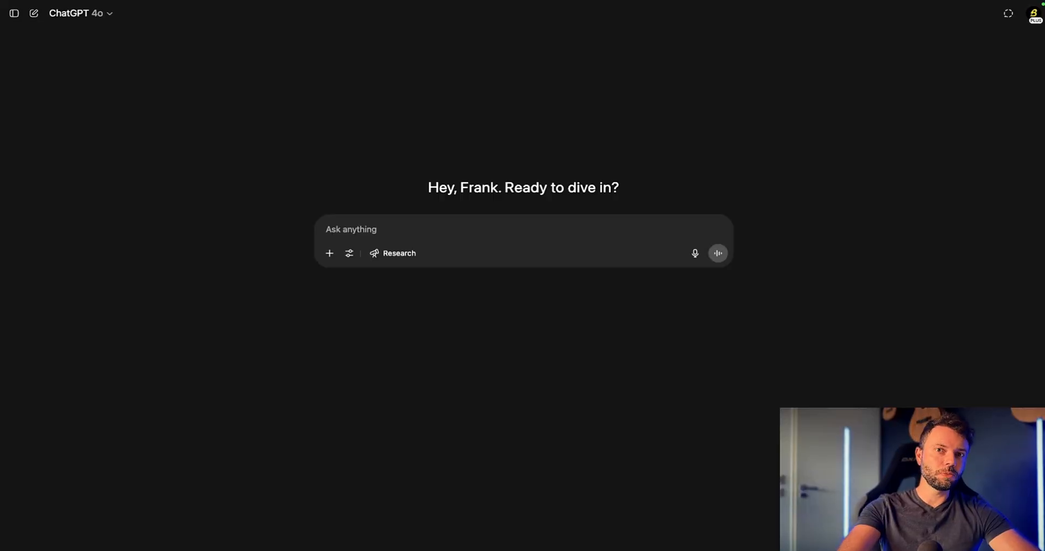
Step: In ChatGPT, attach the downloaded Test_4x (1).png and send the prompt "Corrige cette image et retourne moi là en 16:9eme"
mouse_move(988, 3)
left_click(944, 46)
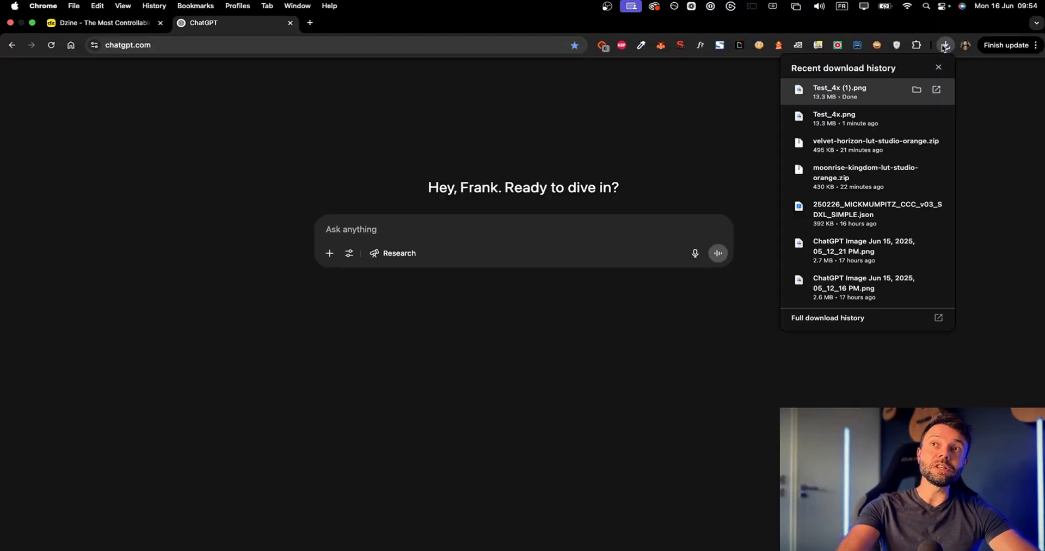
left_click_drag(822, 78, 541, 363)
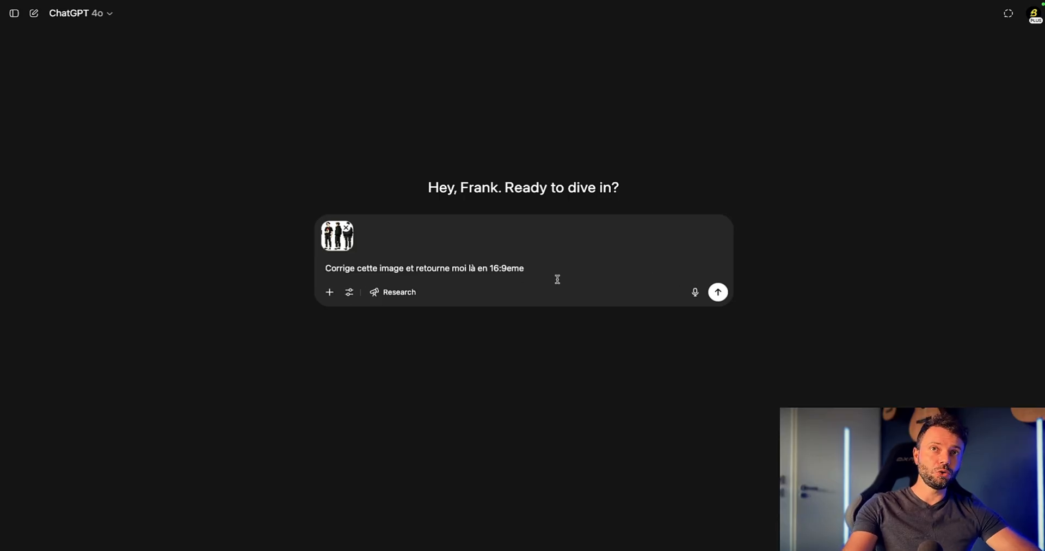
left_click(718, 292)
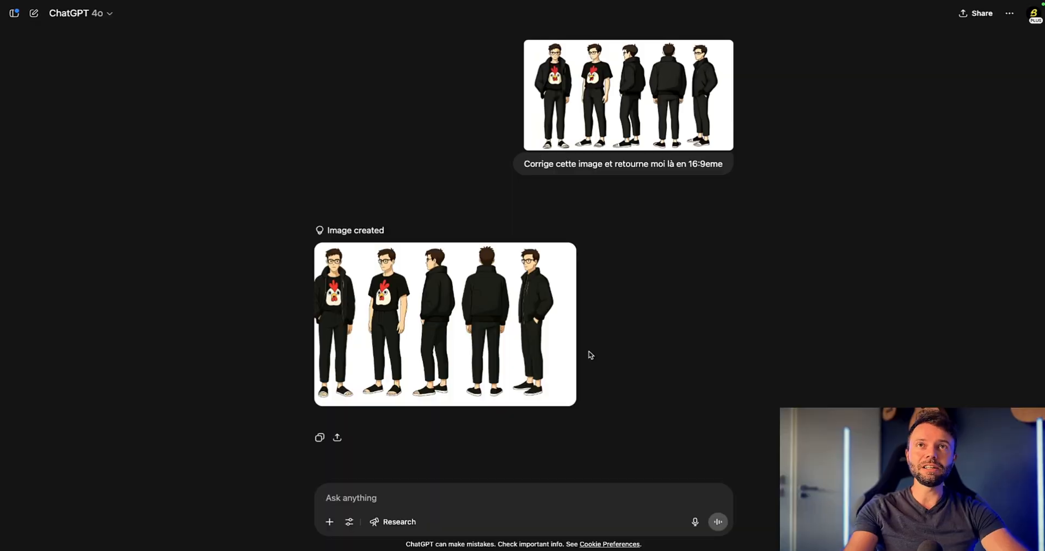
Step: Inspect the corrected sheet and ask in French for closed shoes on the first three figures, like those on the last two
left_click(486, 327)
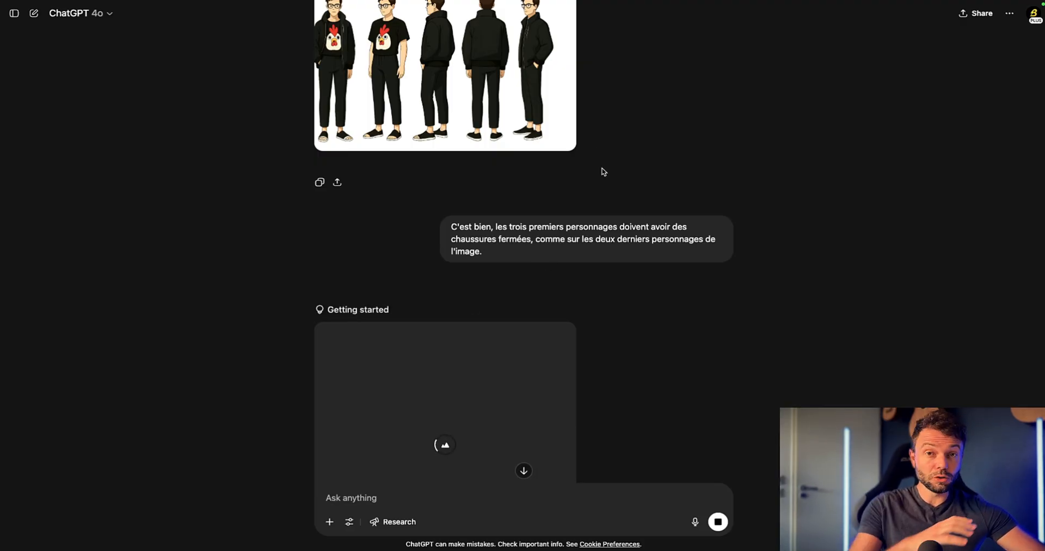
scroll(490, 240, "up", 2)
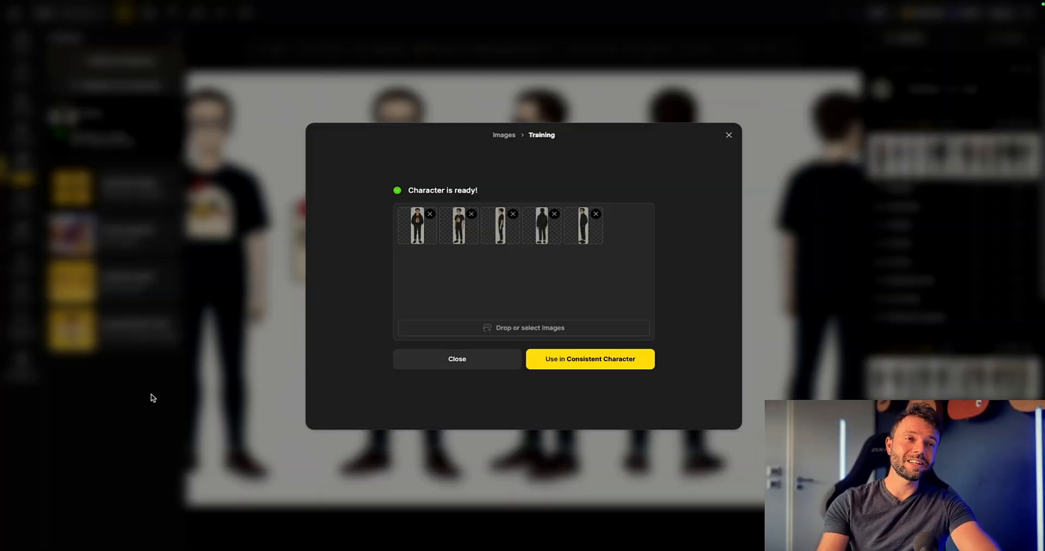
Step: Switch to Dzine, open Consistent Character image generation and select the trained rooster T-shirt character from the character list
left_click(581, 362)
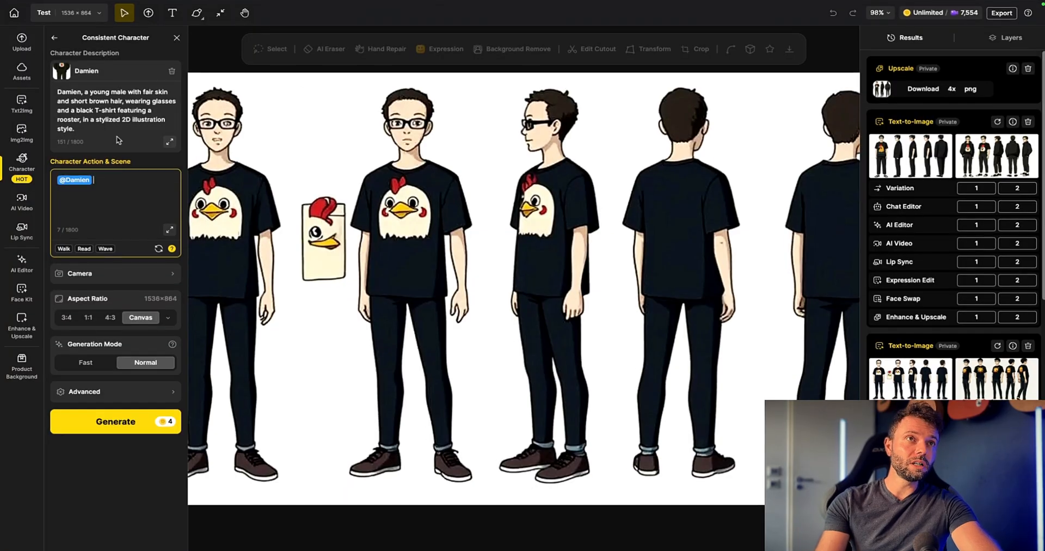
left_click(19, 171)
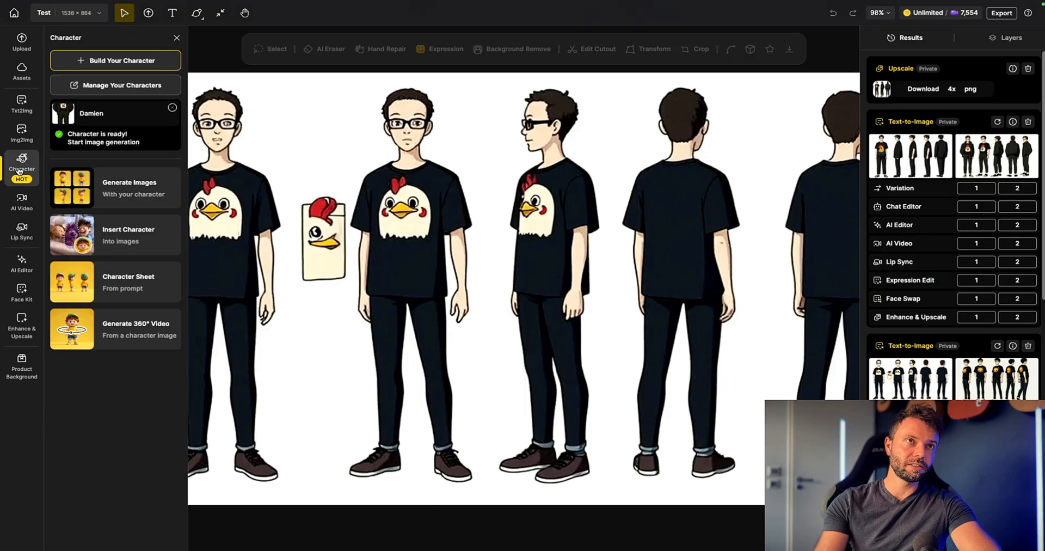
left_click(139, 185)
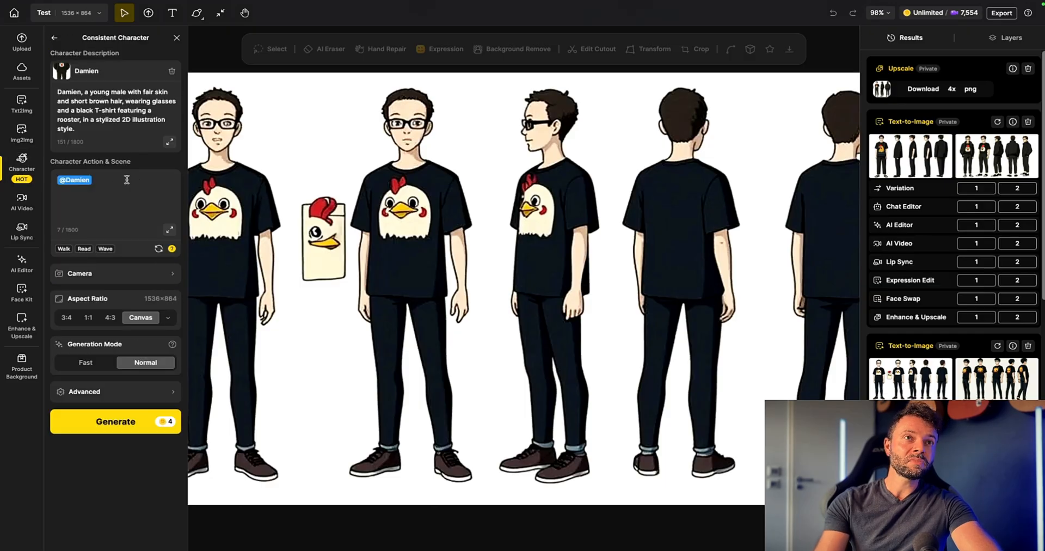
left_click(90, 74)
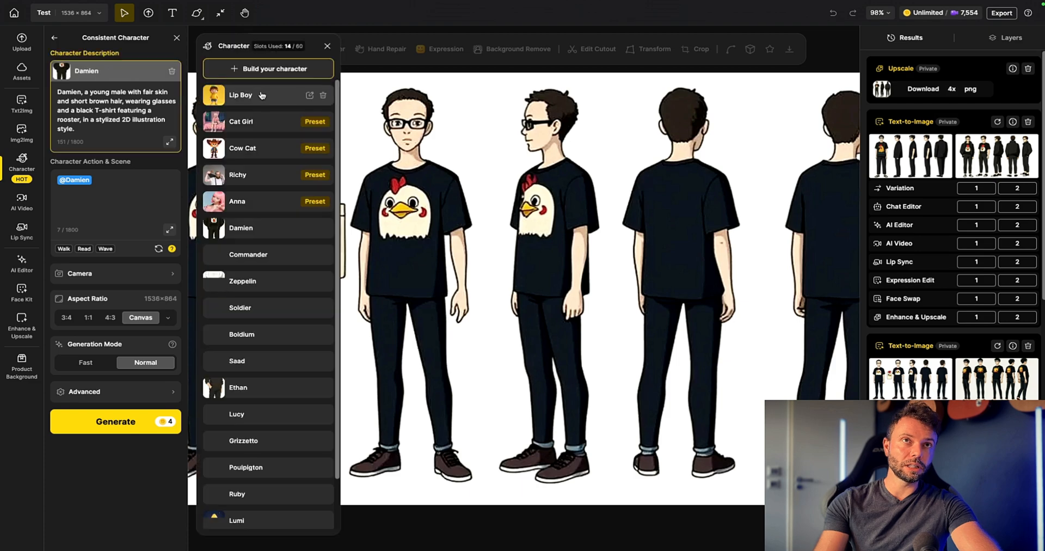
left_click(128, 214)
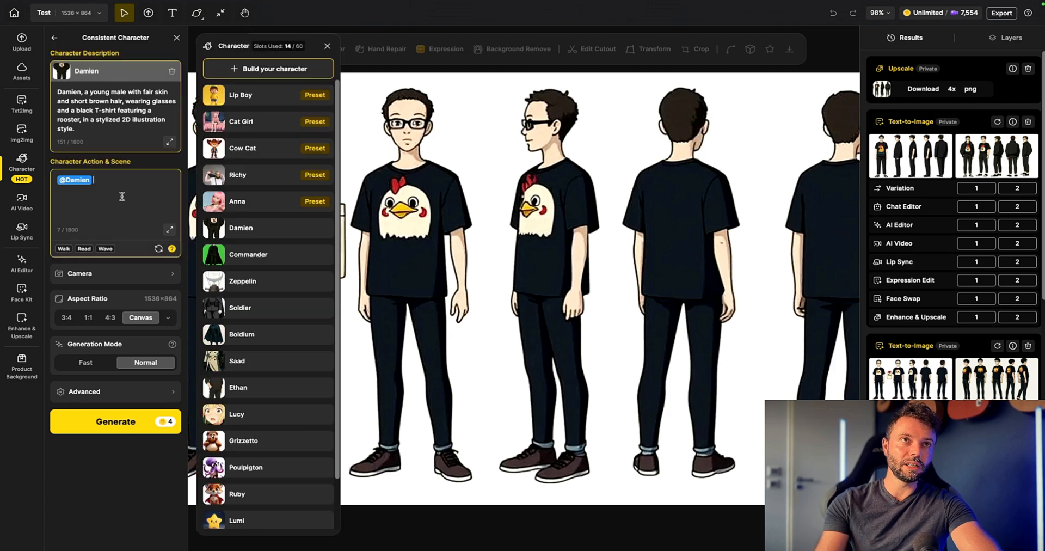
left_click(252, 239)
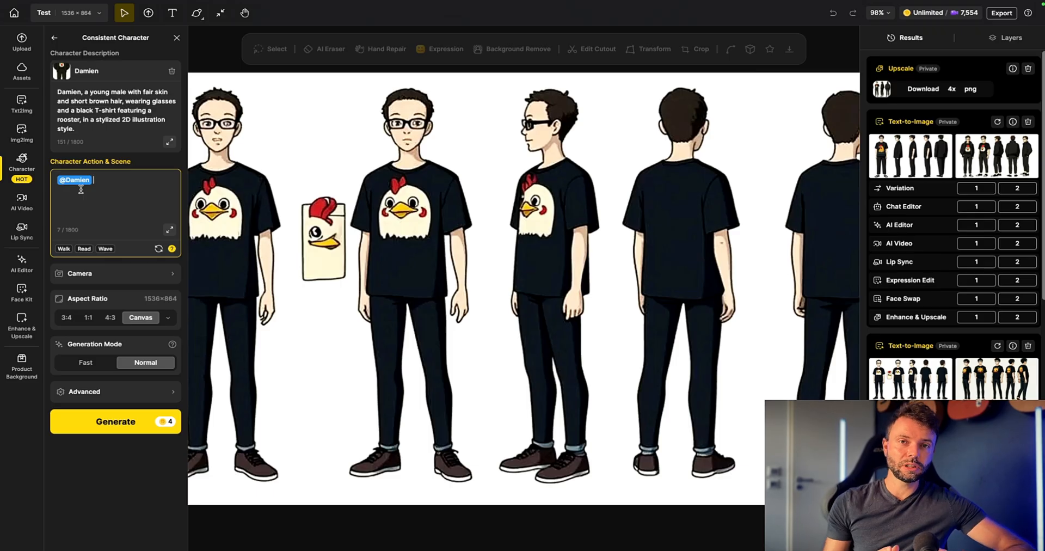
Step: Fill the character's action and scene with the Walk preset of a sunlit park and generate the images
left_click(104, 177)
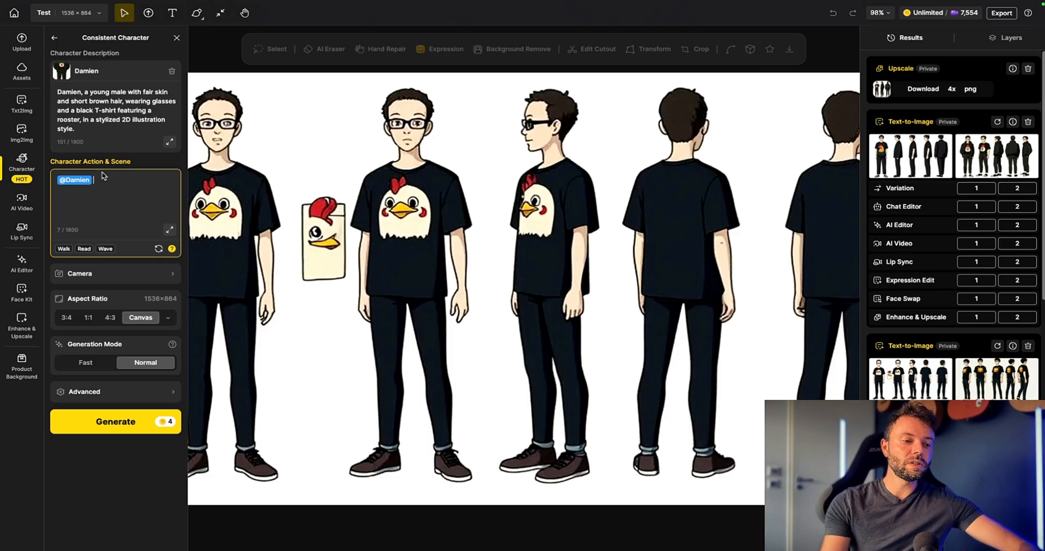
key("BackSpace")
left_click(83, 206)
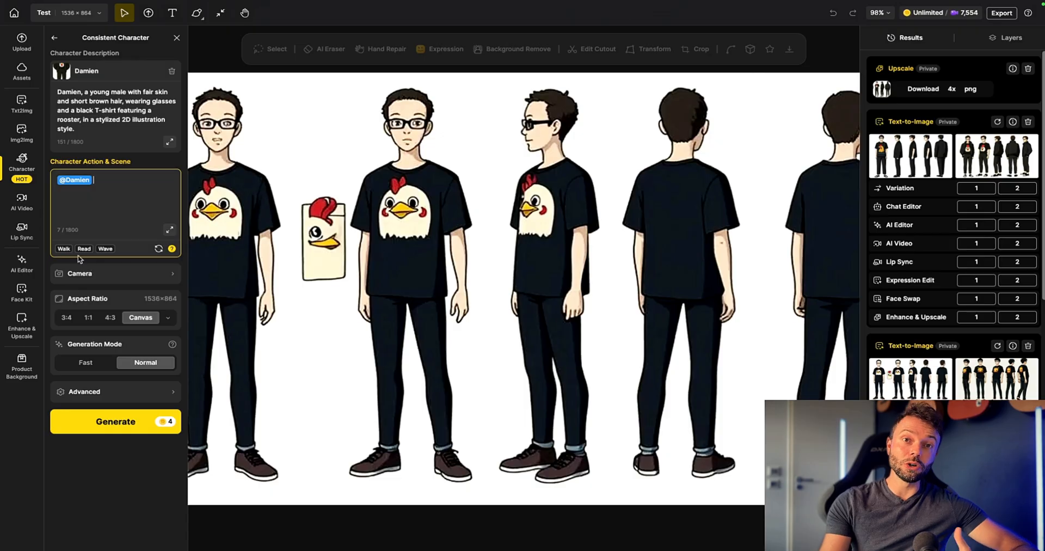
left_click(64, 249)
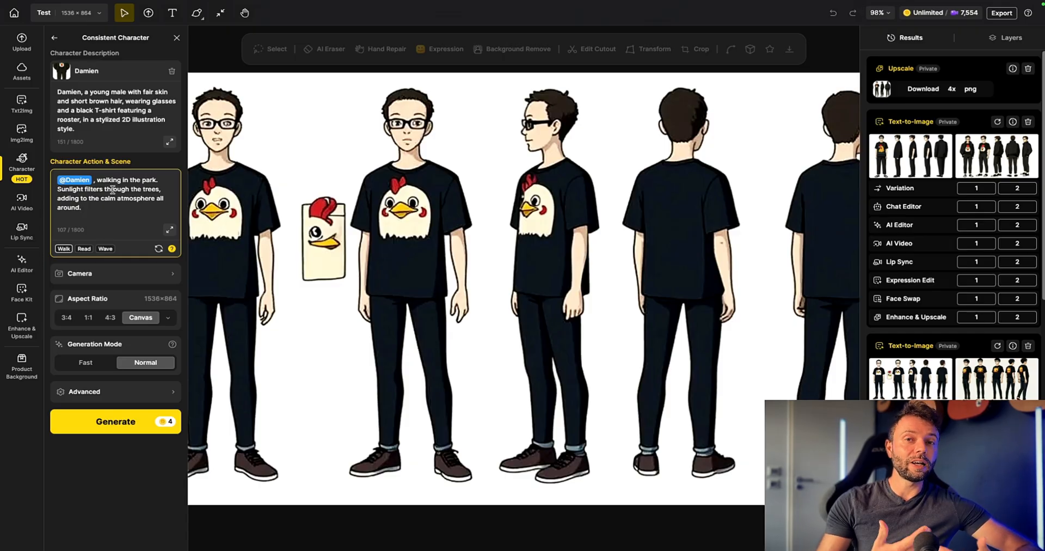
left_click(119, 422)
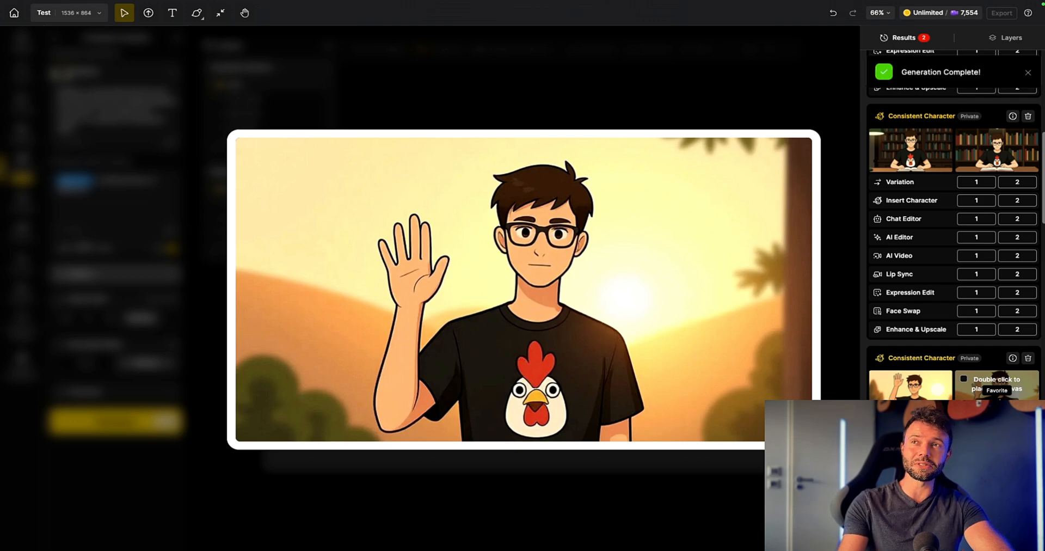
Step: Examine the generated waving, reading and forest images, and review the Camera direction and shot options
scroll(997, 179, "up", 1)
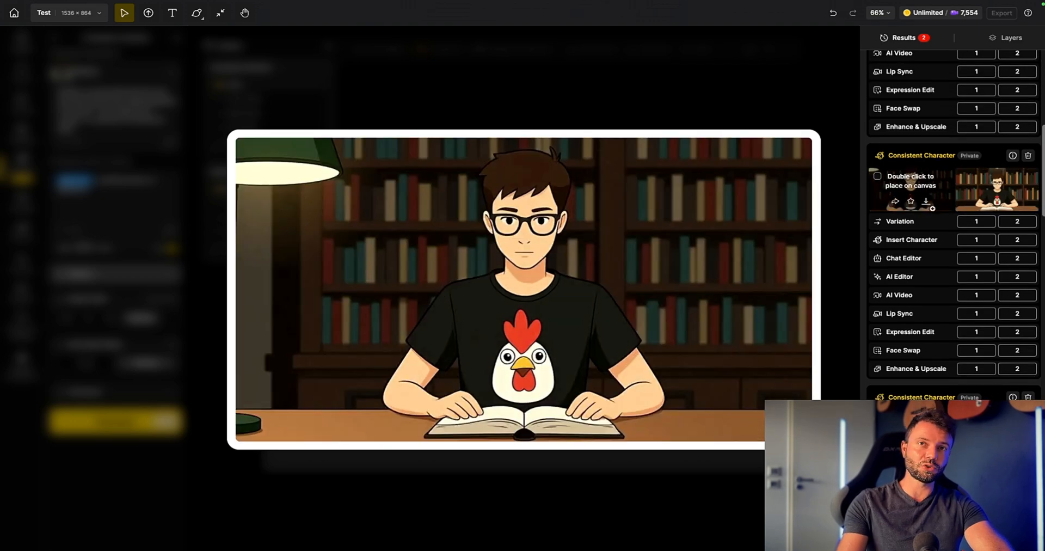
scroll(998, 208, "down", 4)
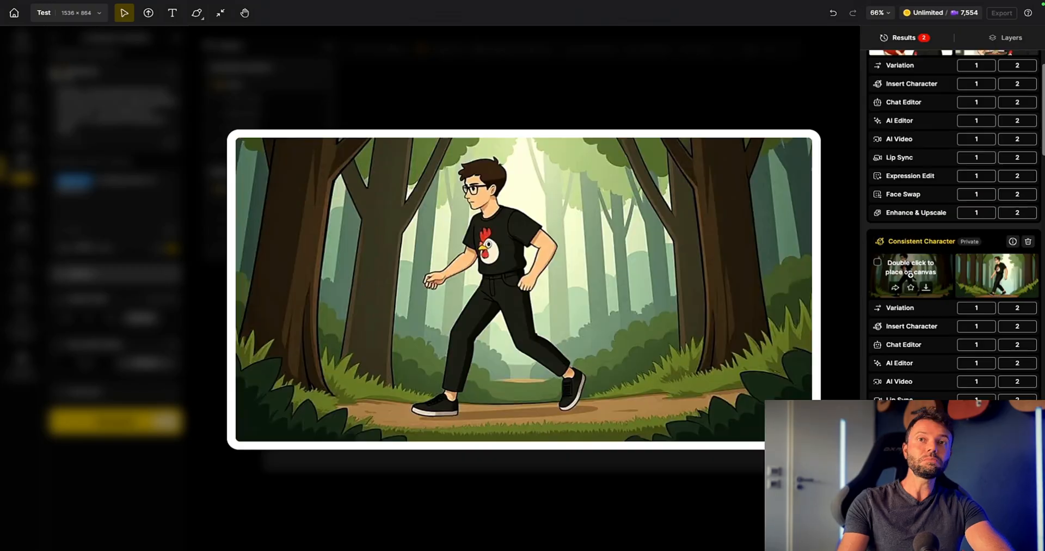
scroll(991, 95, "up", 2)
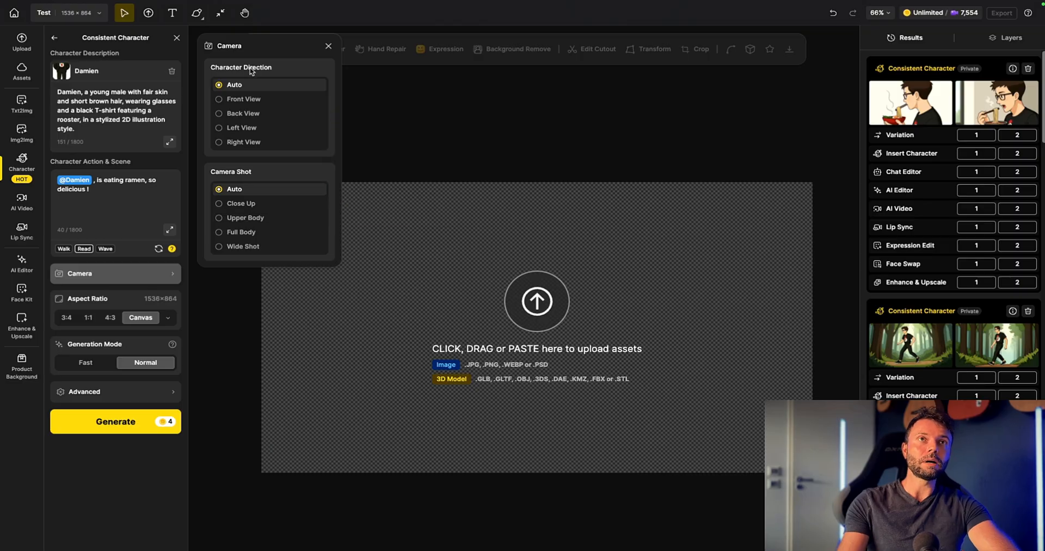
mouse_move(242, 107)
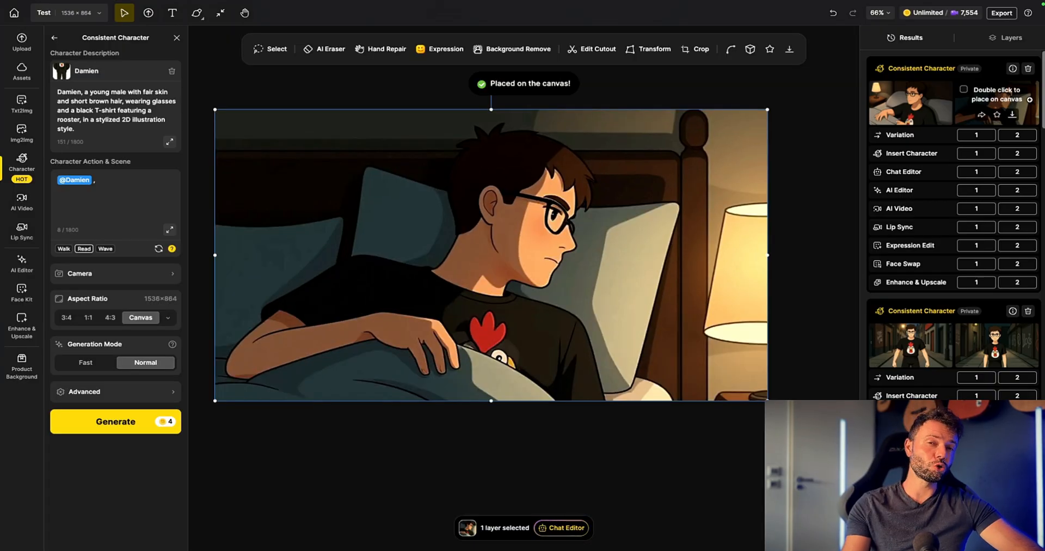
Step: Lasso the hand resting on the blanket in the bedroom image with Hand Repair and generate the repair
left_click(381, 49)
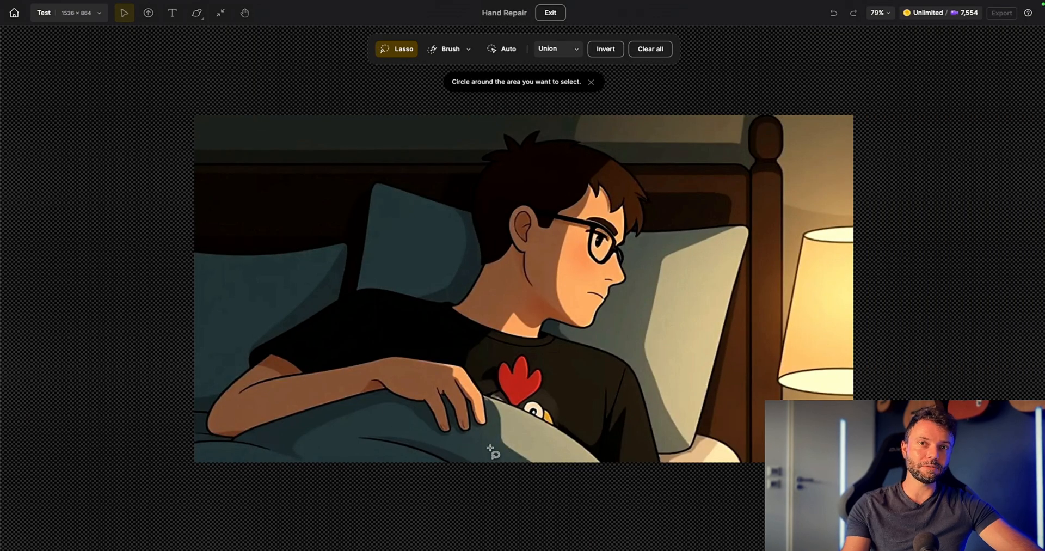
mouse_move(485, 446)
left_mouse_down()
mouse_move(413, 429)
mouse_move(397, 395)
mouse_move(413, 364)
mouse_move(444, 350)
mouse_move(471, 364)
mouse_move(493, 399)
mouse_move(484, 447)
left_mouse_up()
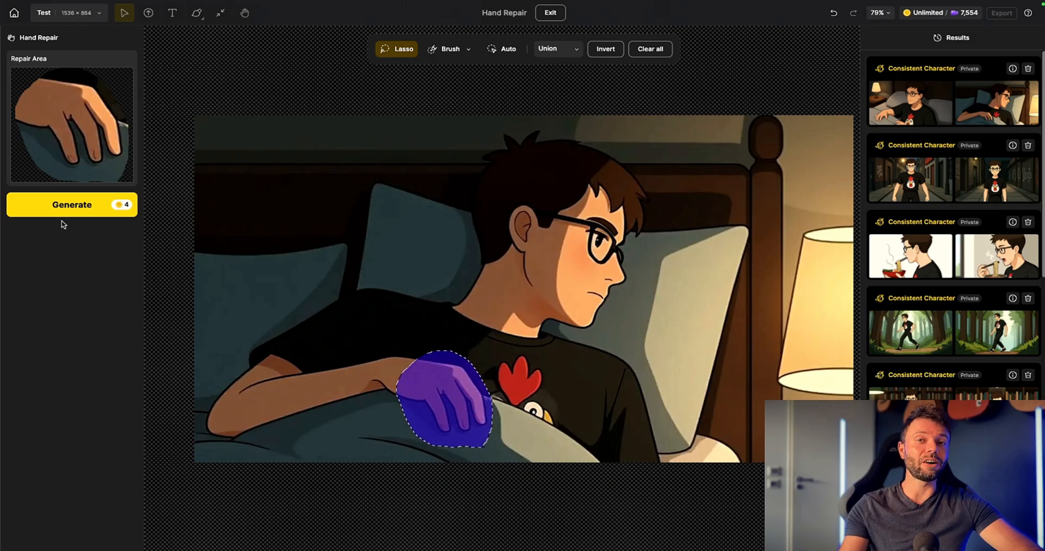
left_click(76, 212)
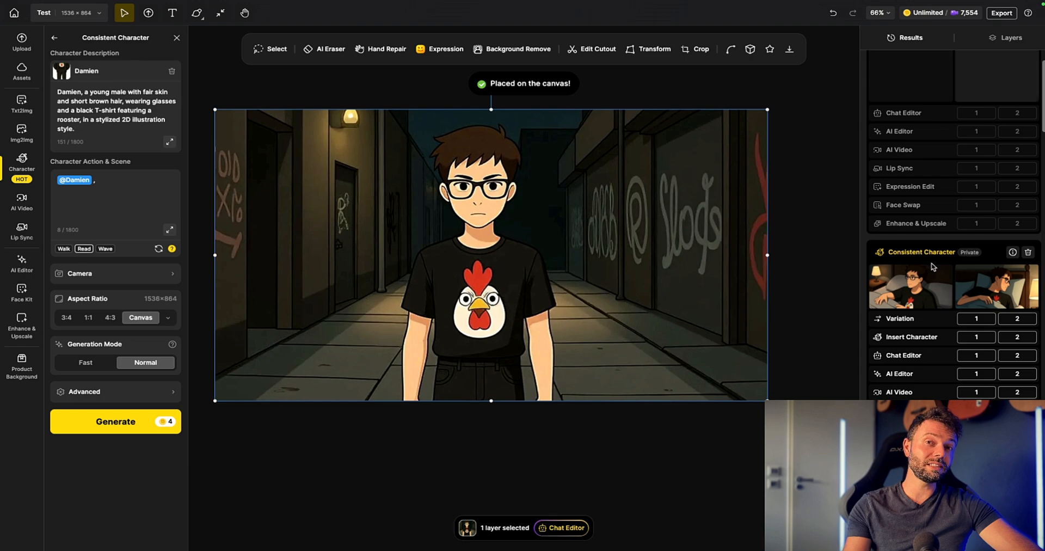
Step: Open the Insert Character into images tool with the alley image on the canvas
left_click(22, 162)
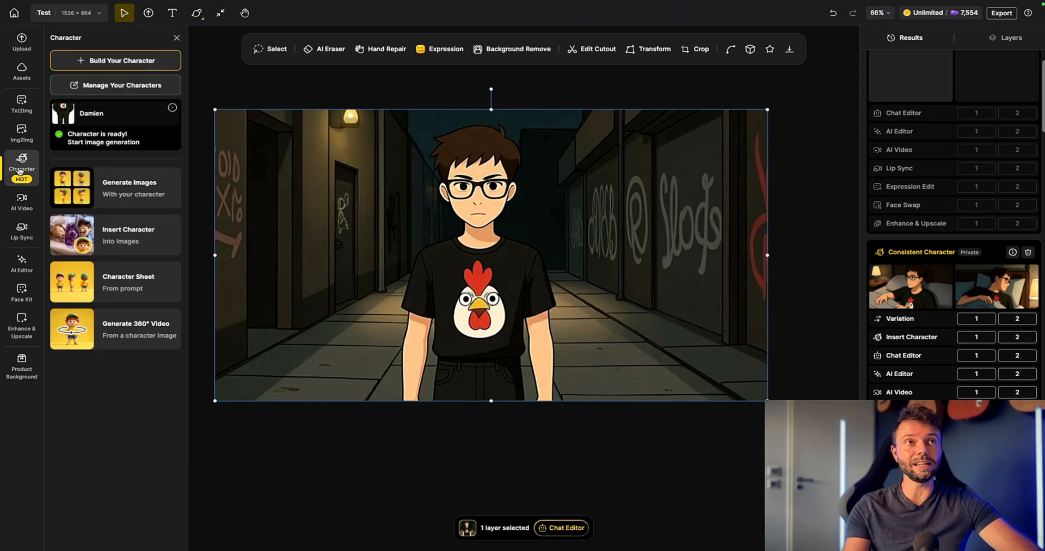
left_click(152, 235)
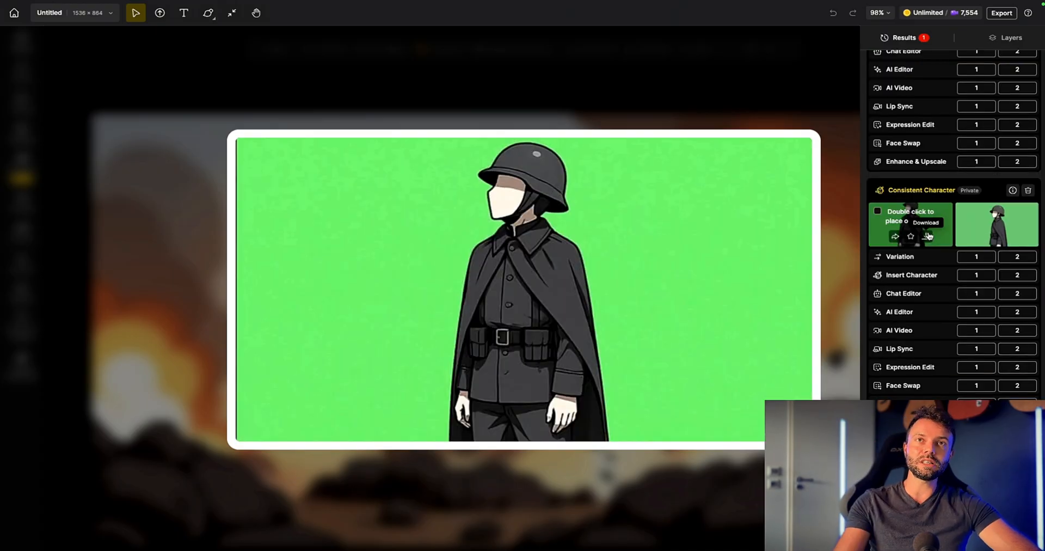
Step: Examine the Consistent Character results in the Untitled project, including the green-background soldiers and the blonde driver
scroll(929, 236, "up", 3)
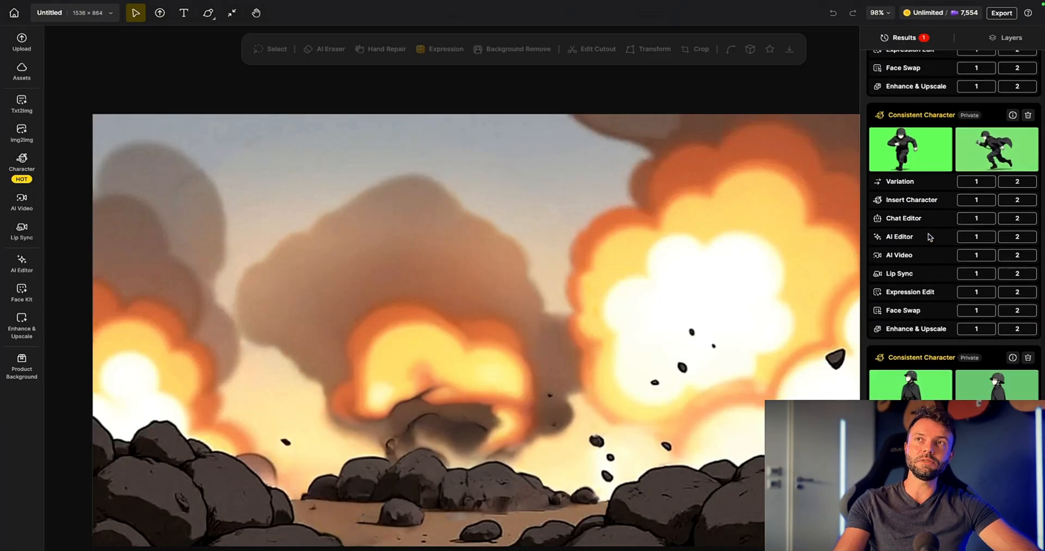
mouse_move(915, 170)
scroll(991, 273, "up", 3)
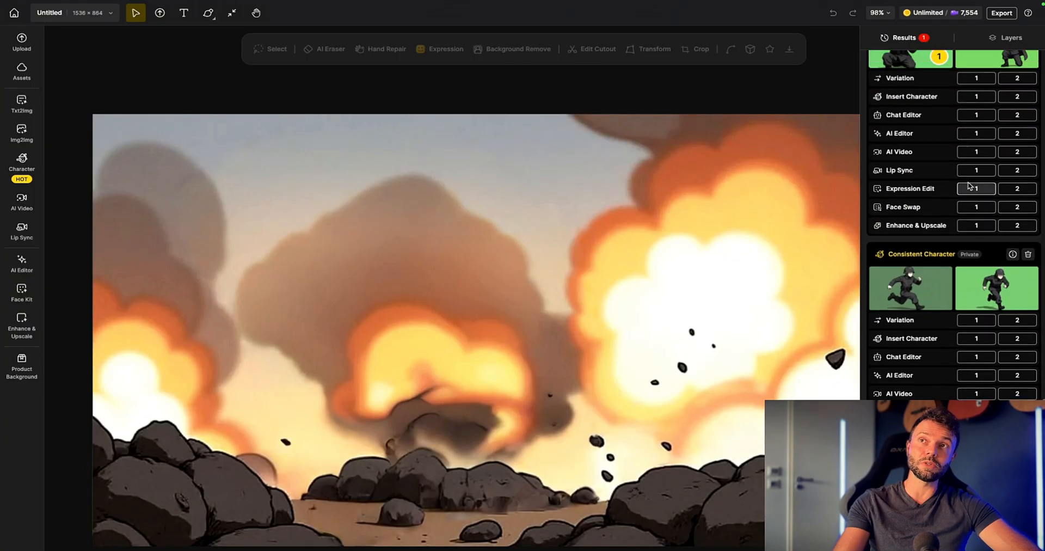
mouse_move(991, 280)
scroll(929, 284, "up", 8)
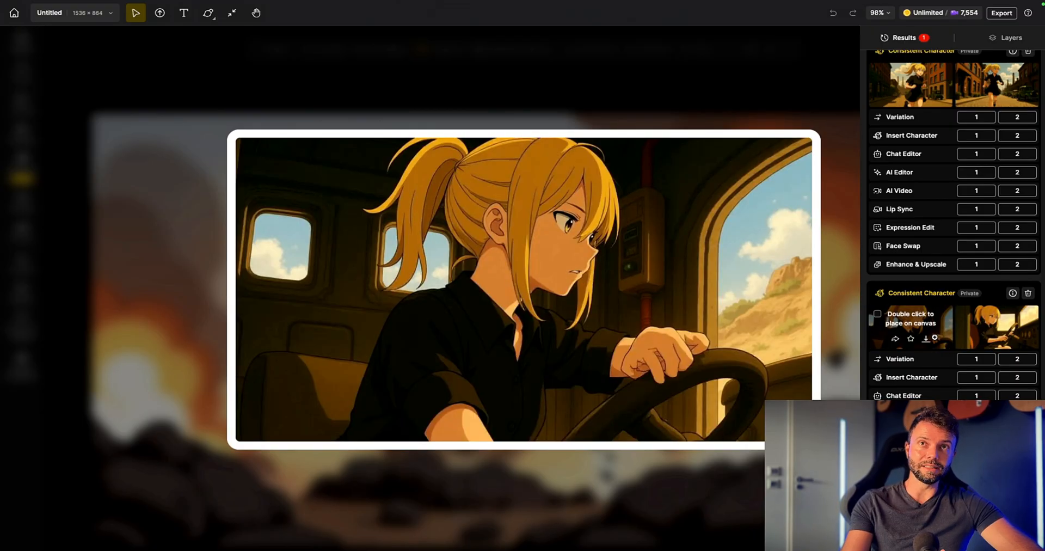
Step: Look through the Consistent Character results showing the blonde girl driving and running along the cobbled street
scroll(921, 217, "down", 3)
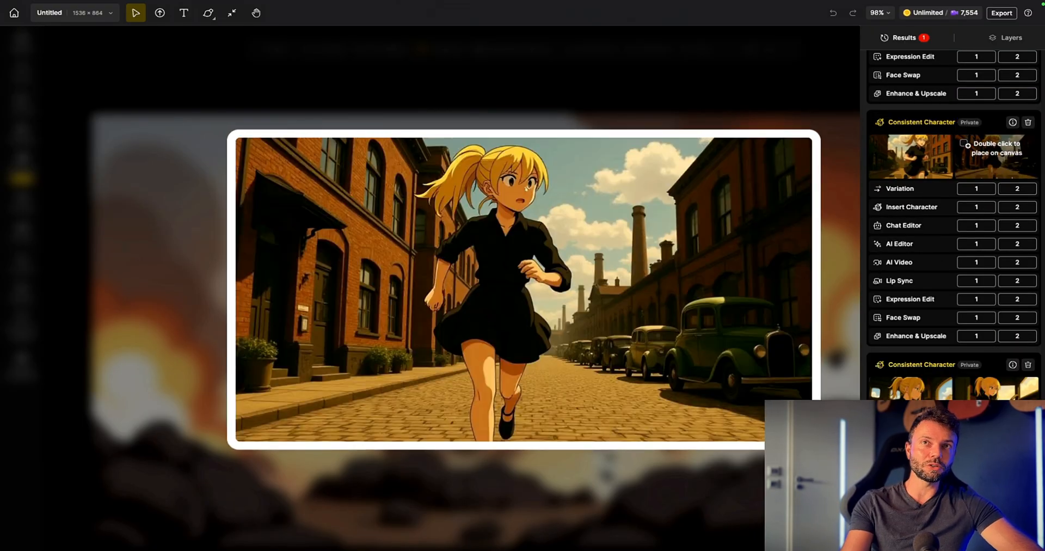
scroll(917, 272, "down", 2)
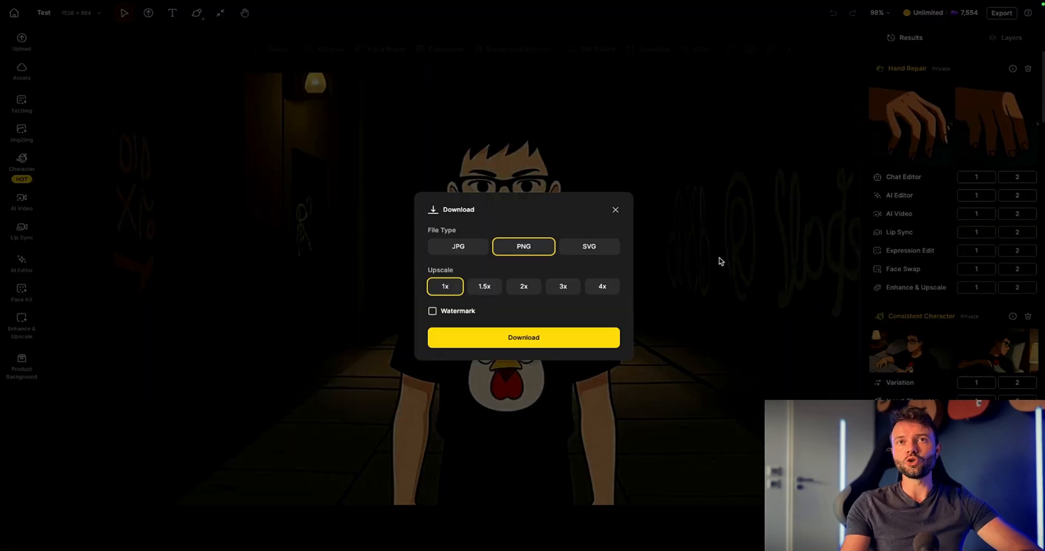
Step: Download the alley character image as a PNG upscaled 4x without a watermark
left_click(602, 286)
left_click(542, 337)
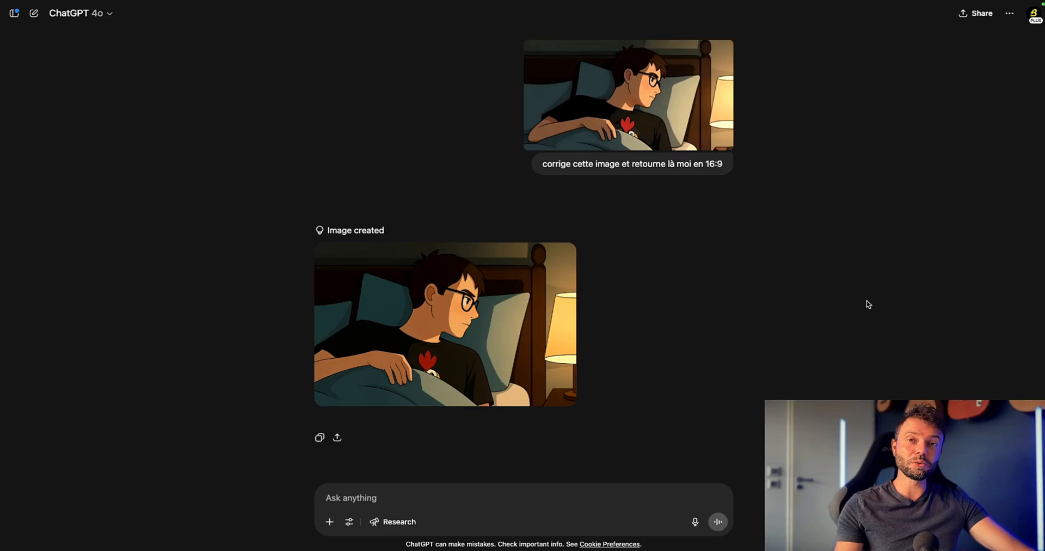
Step: In ChatGPT, enlarge the uploaded bedroom image and the corrected 16:9 version in turn to compare them
left_click(707, 118)
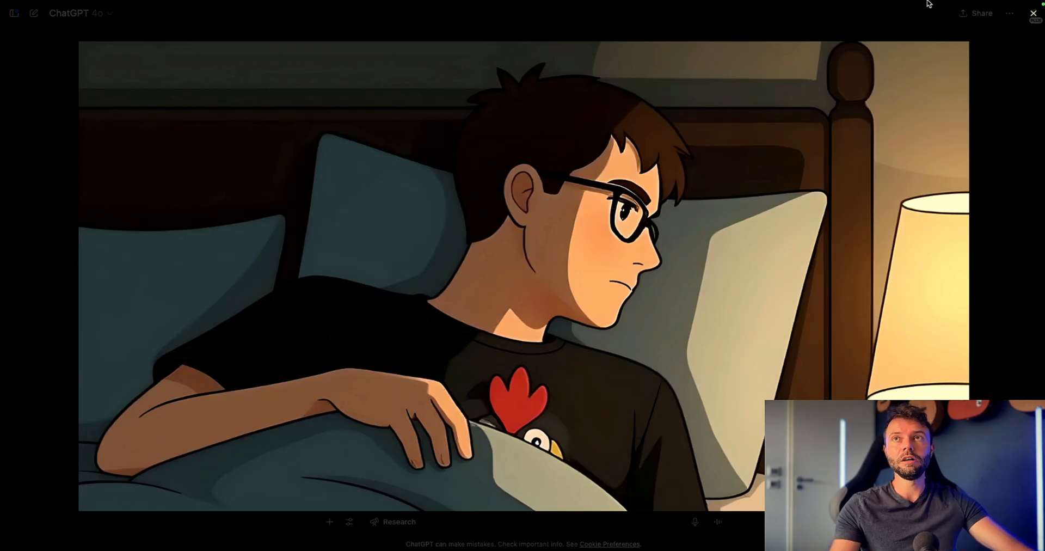
left_click(753, 143)
left_click(504, 313)
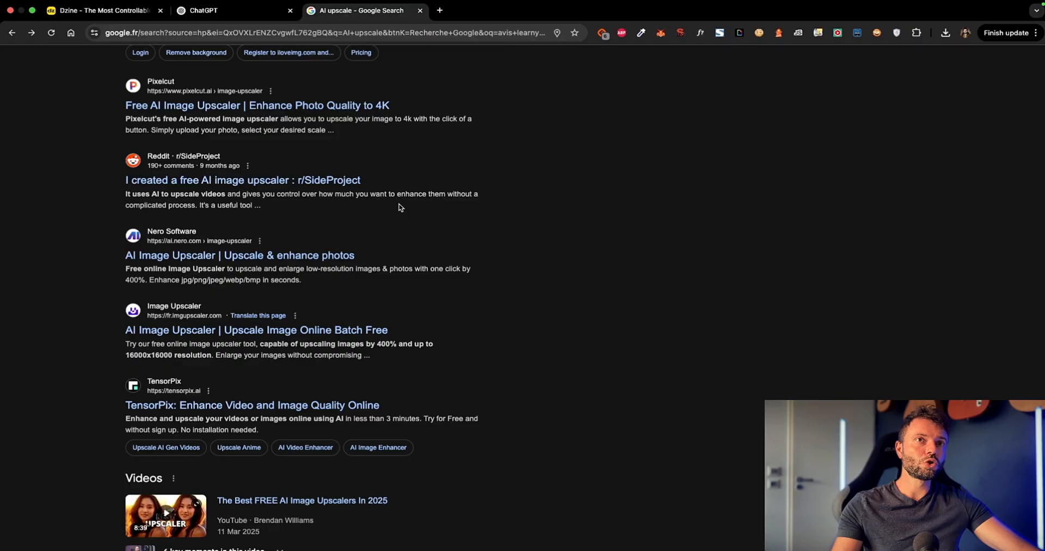
scroll(630, 252, "up", 10)
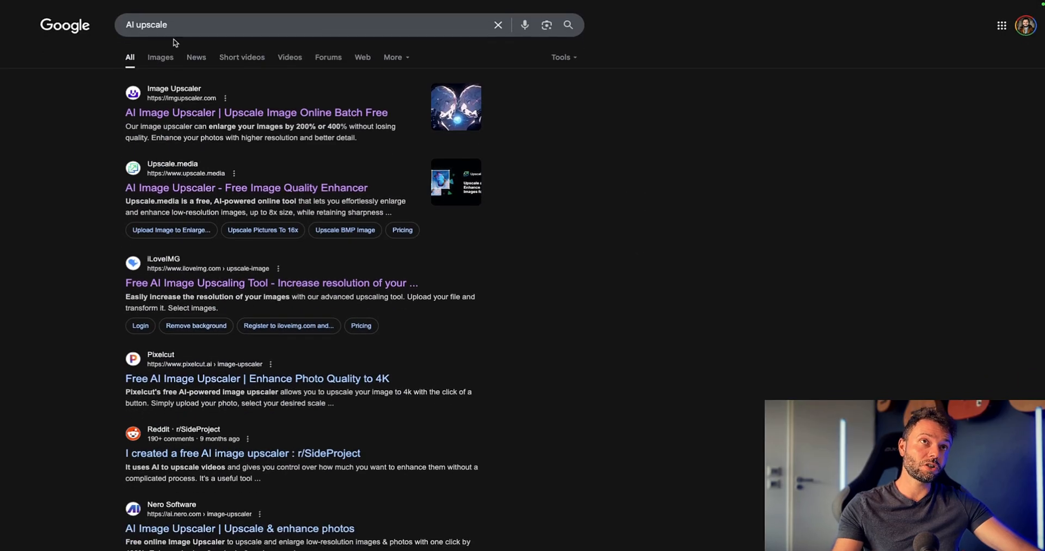